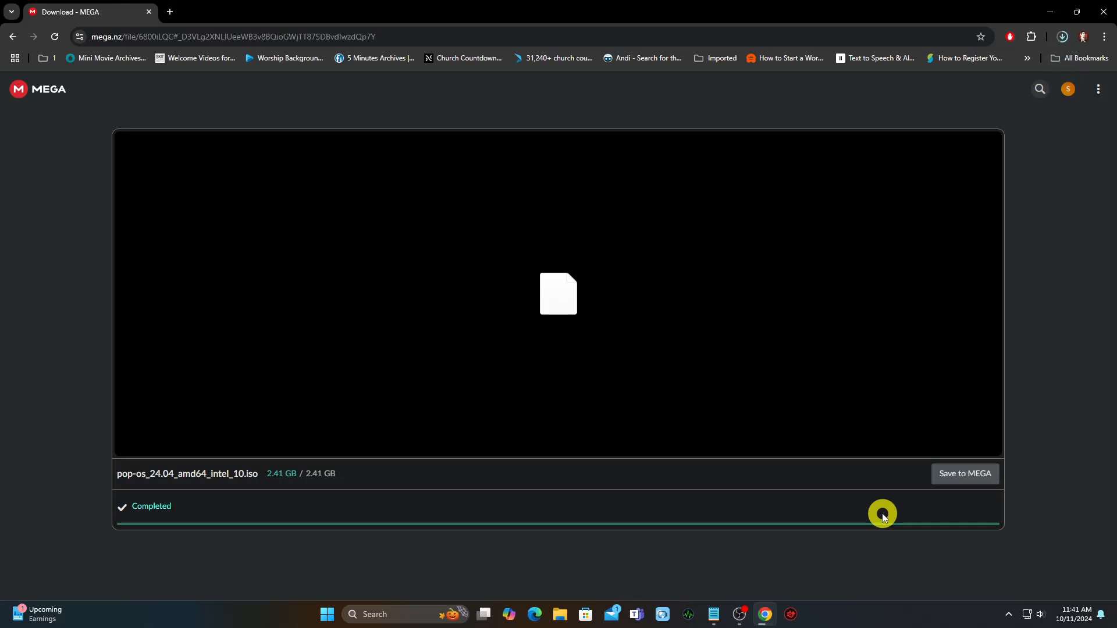
- Confirm the pop-os_24.04_amd64_intel_10.iso download finished, then launch Oracle VM VirtualBox via 'virtu' search
{"action": "left_click", "coordinate": [1066, 30]}
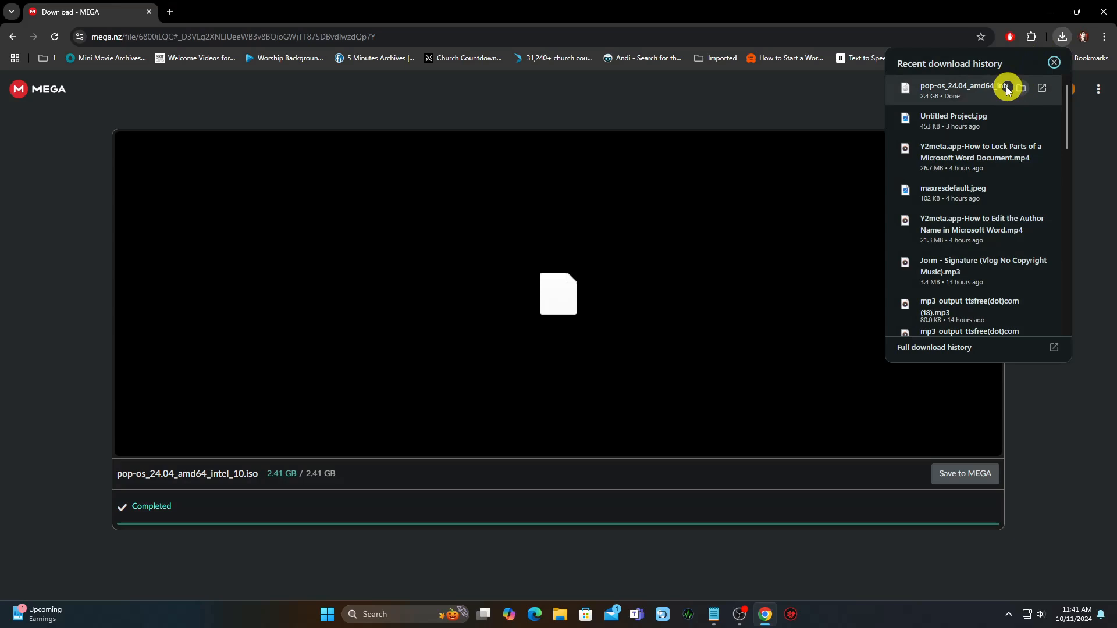
{"action": "left_click", "coordinate": [328, 615]}
{"action": "type", "text": "virtu"}
{"action": "left_click", "coordinate": [431, 287]}
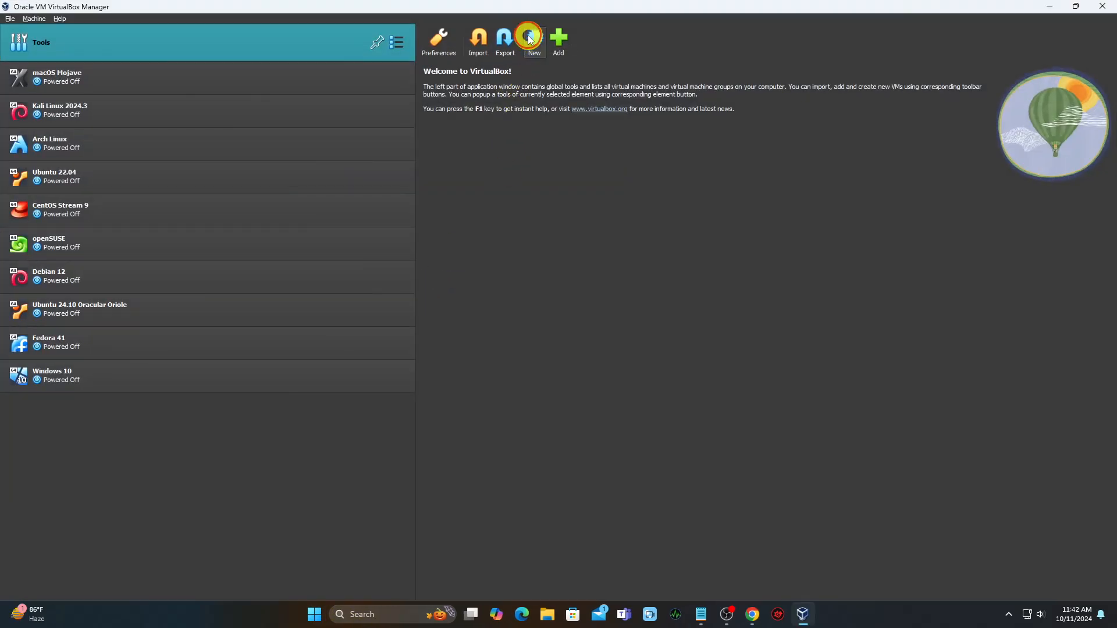
- Create an Ubuntu (64-bit) VM 'COSMIC Desktop Alpha 2' with 7073 MB memory, 5 CPUs and 50 GB disk
{"action": "left_click", "coordinate": [531, 39]}
{"action": "type", "text": "COSMIC Dektop Alpha 2"}
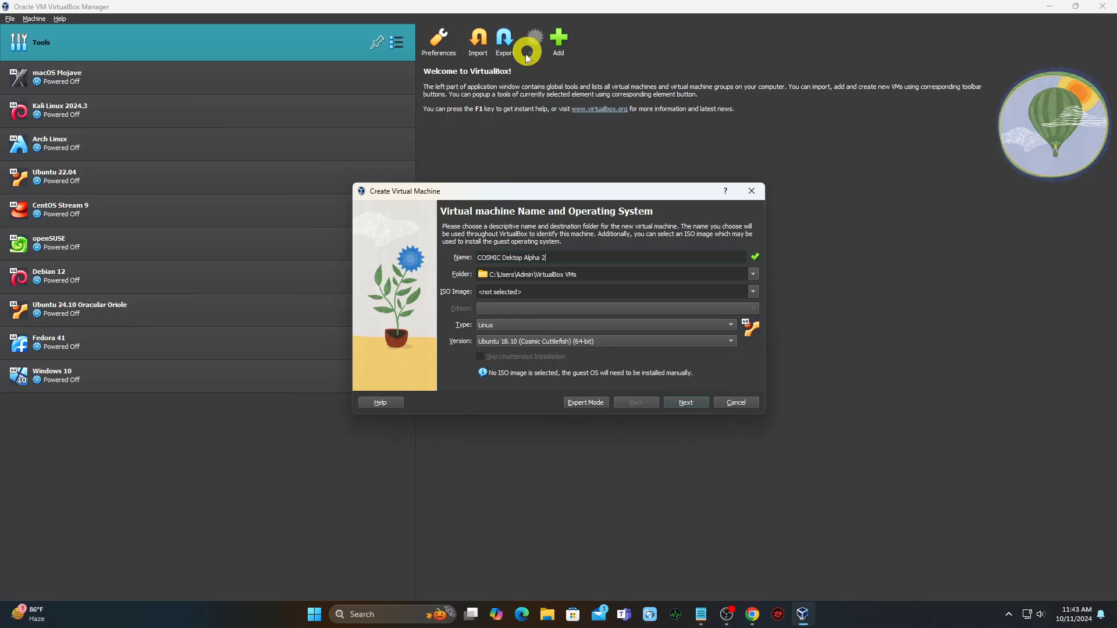
{"action": "left_click", "coordinate": [527, 341]}
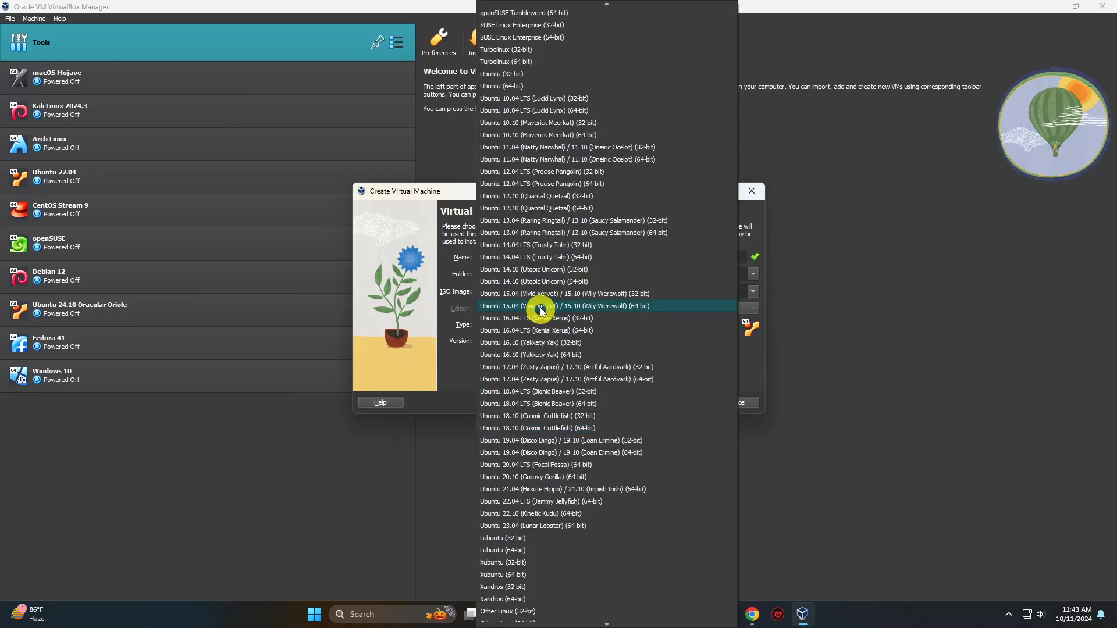
{"action": "left_click", "coordinate": [509, 86]}
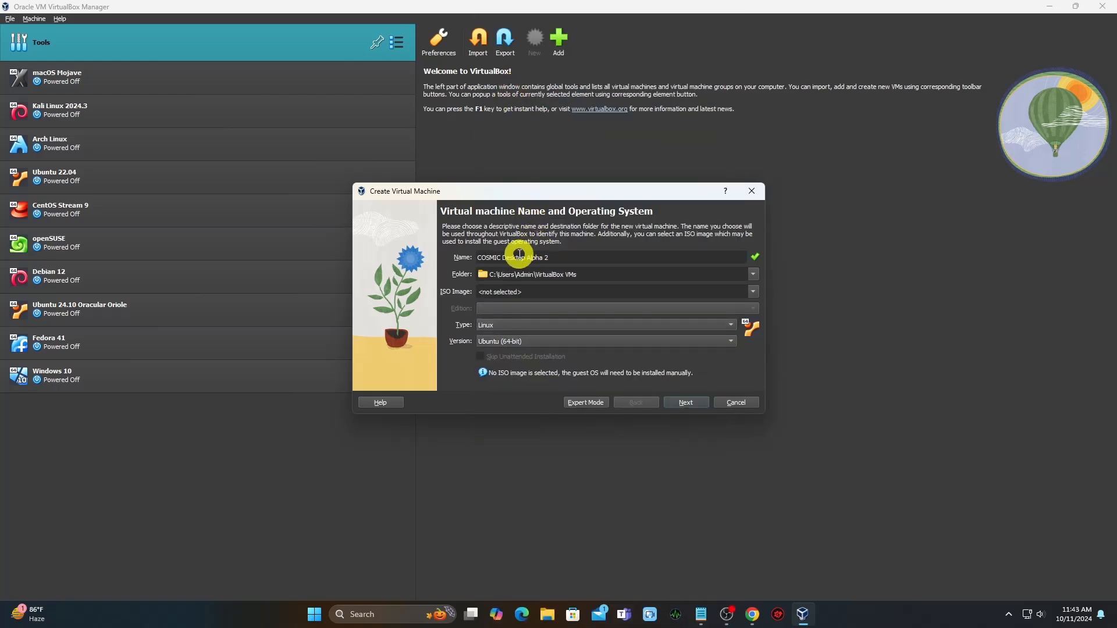
{"action": "left_click", "coordinate": [684, 402]}
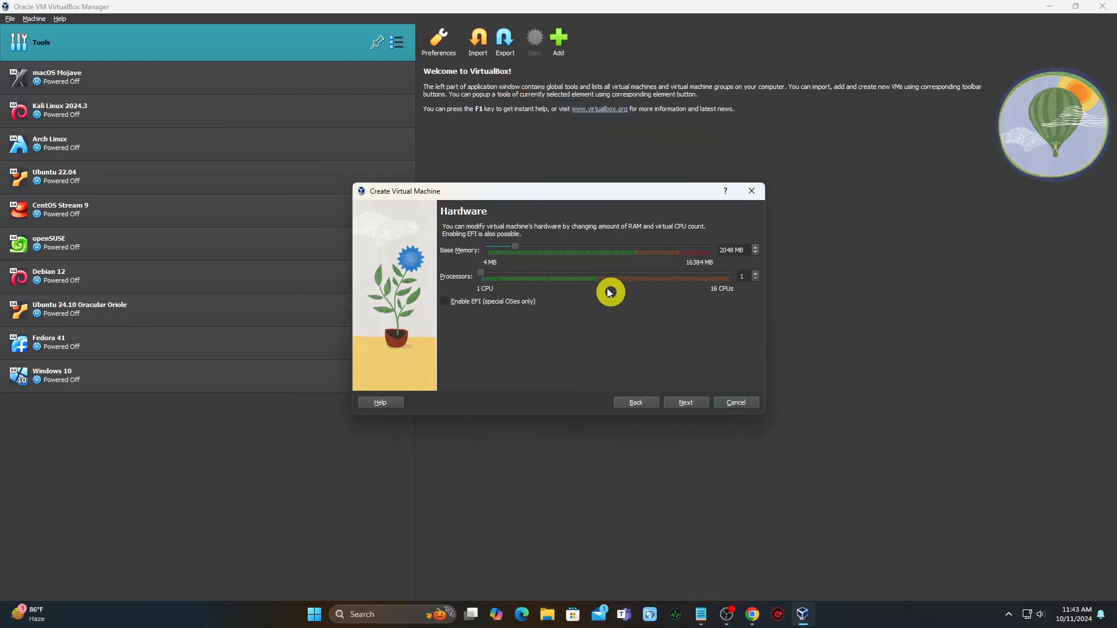
{"action": "left_click_drag", "start_coordinate": [524, 247], "coordinate": [583, 247]}
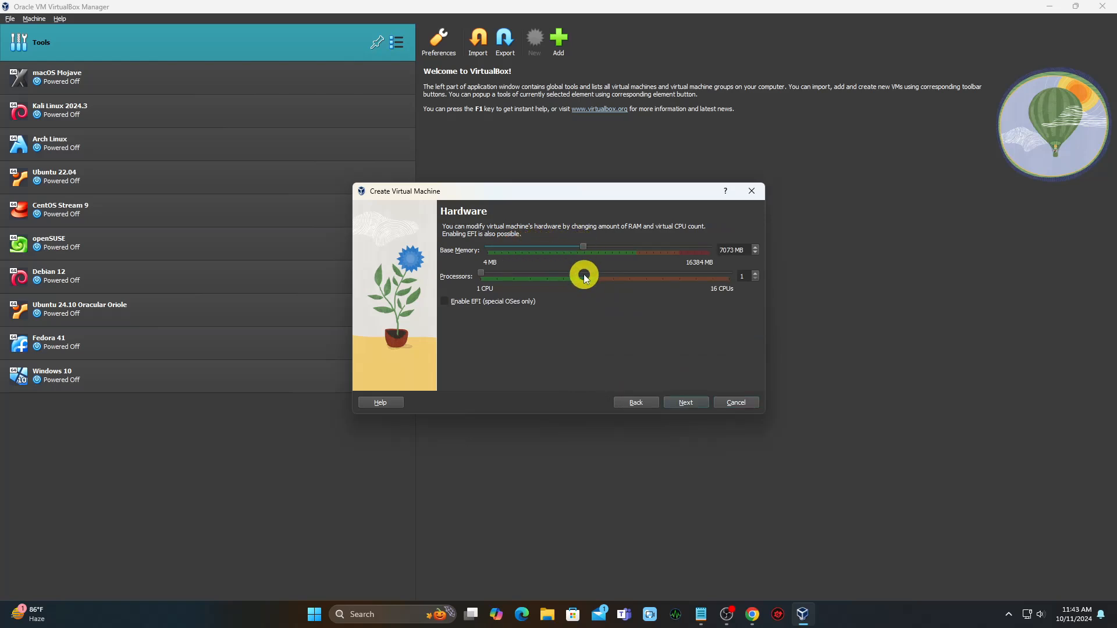
{"action": "left_click", "coordinate": [675, 402]}
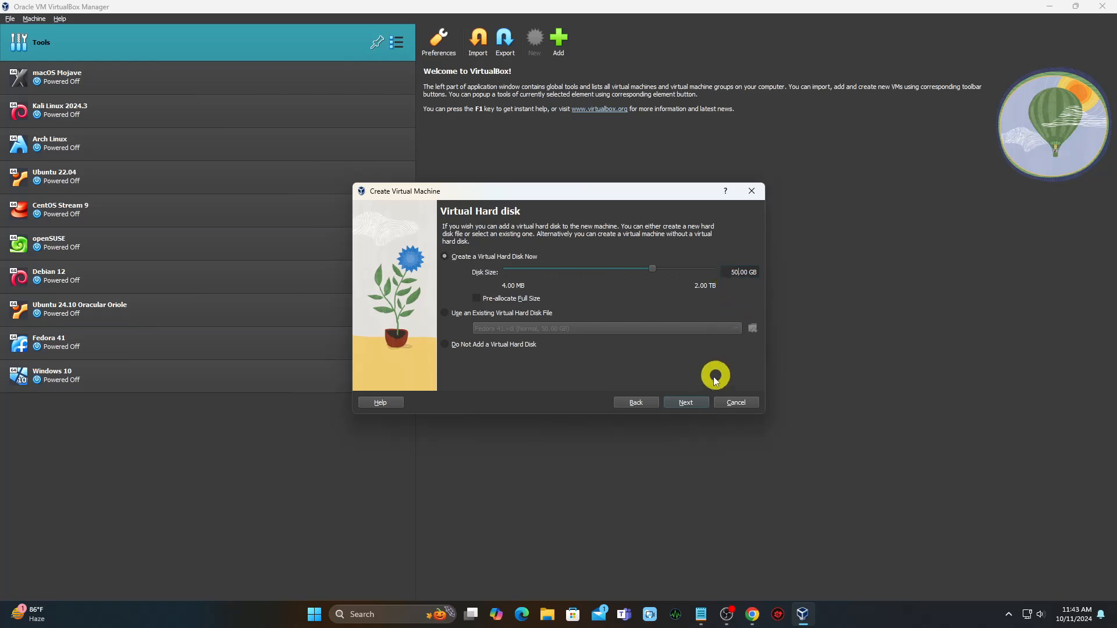
{"action": "left_click", "coordinate": [685, 402]}
{"action": "left_click", "coordinate": [683, 404]}
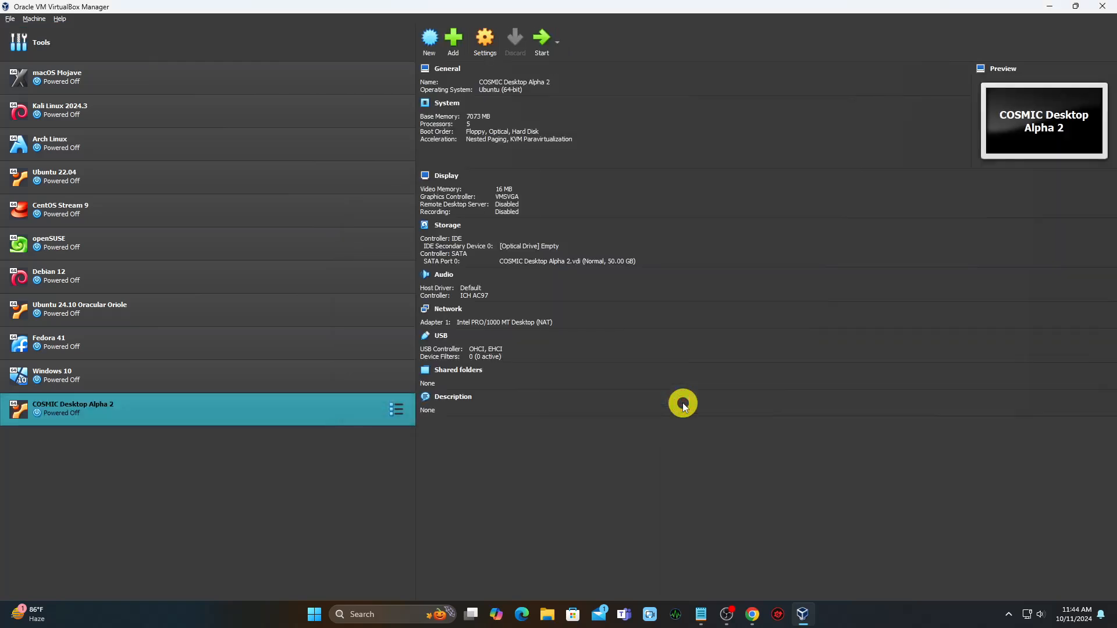
- Raise the VM's display video memory to 128 MB
{"action": "left_click", "coordinate": [483, 40]}
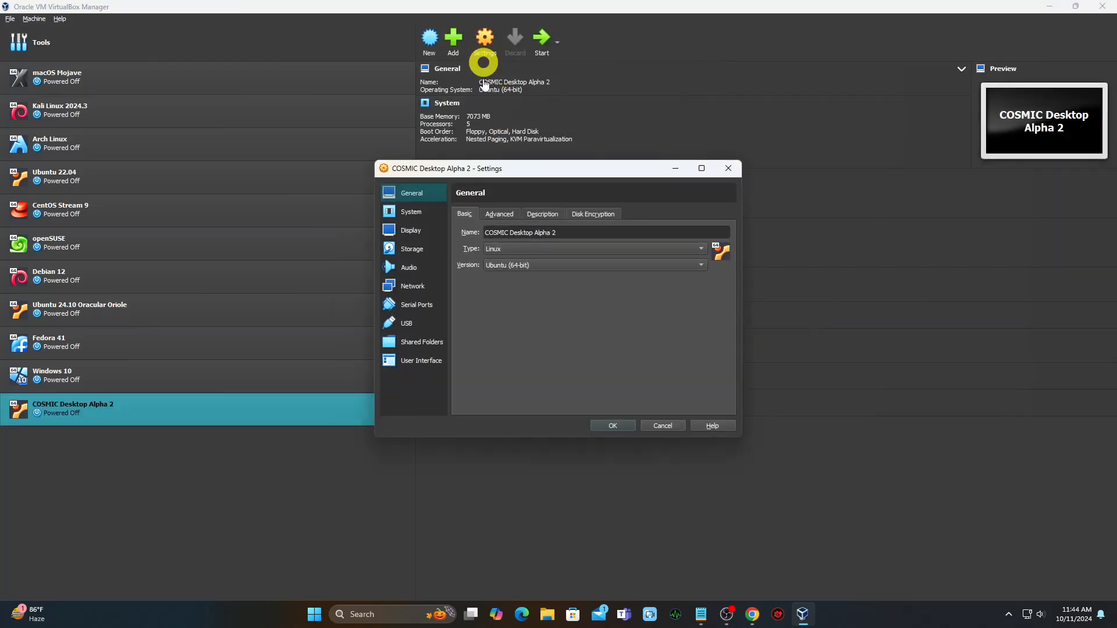
{"action": "left_click", "coordinate": [422, 211]}
{"action": "left_click", "coordinate": [412, 230]}
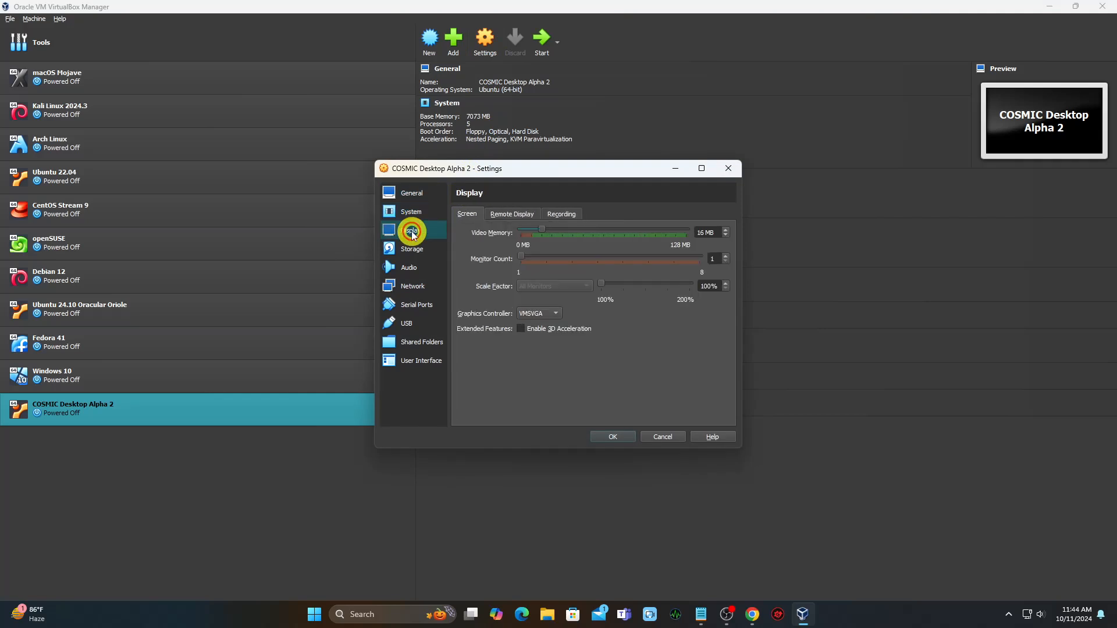
{"action": "left_click_drag", "start_coordinate": [550, 232], "coordinate": [692, 229]}
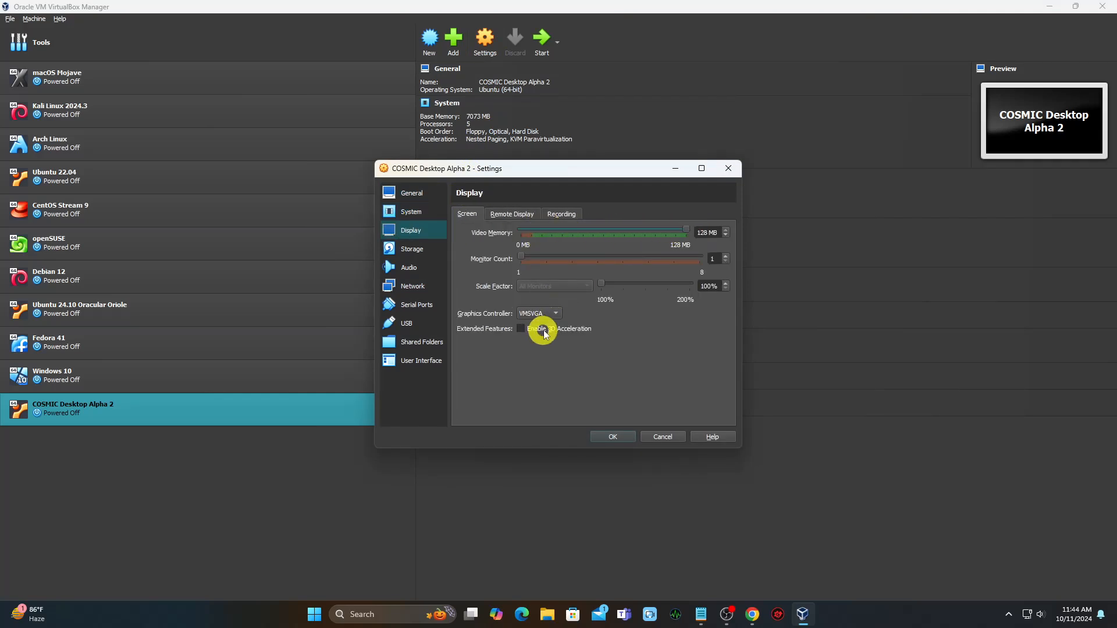
- Attach the pop-os_24.04_amd64_intel_10 ISO to the VM's empty optical drive
{"action": "left_click", "coordinate": [411, 249]}
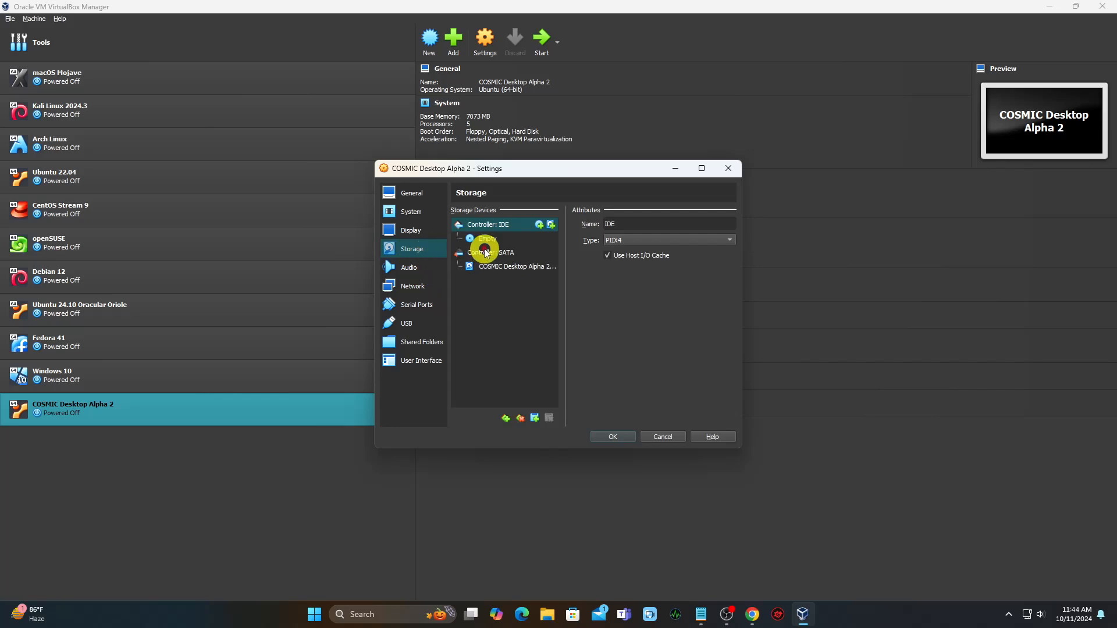
{"action": "left_click", "coordinate": [494, 240]}
{"action": "left_click", "coordinate": [753, 224]}
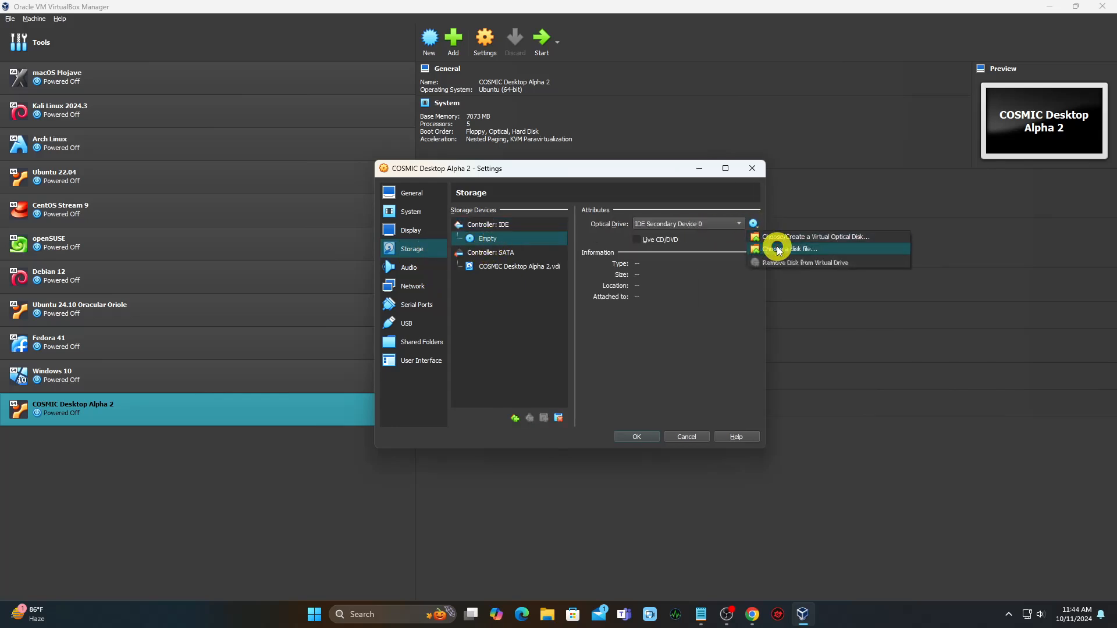
{"action": "left_click", "coordinate": [777, 245]}
{"action": "left_click", "coordinate": [567, 287]}
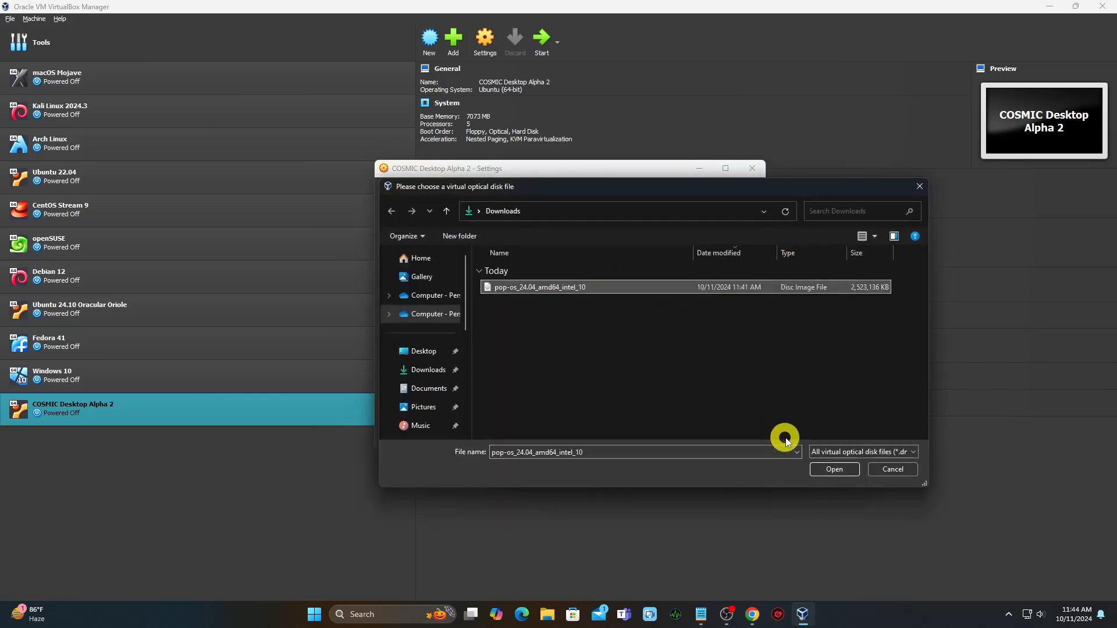
{"action": "left_click", "coordinate": [832, 469]}
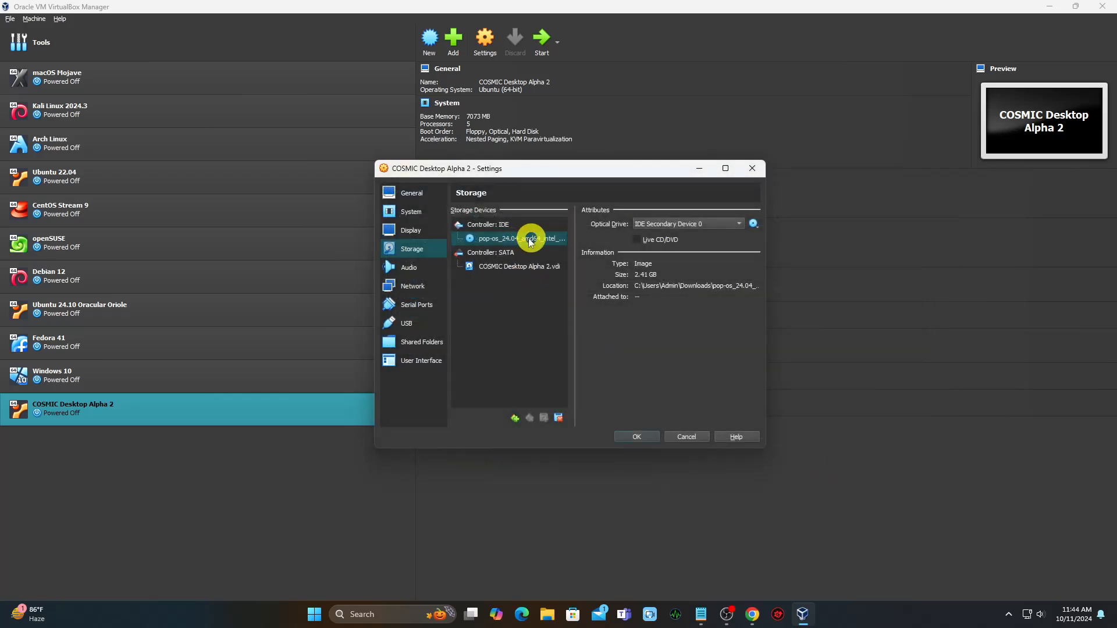
- Switch the USB controller to USB 3.0 (xHCI) and save the settings
{"action": "left_click", "coordinate": [423, 322]}
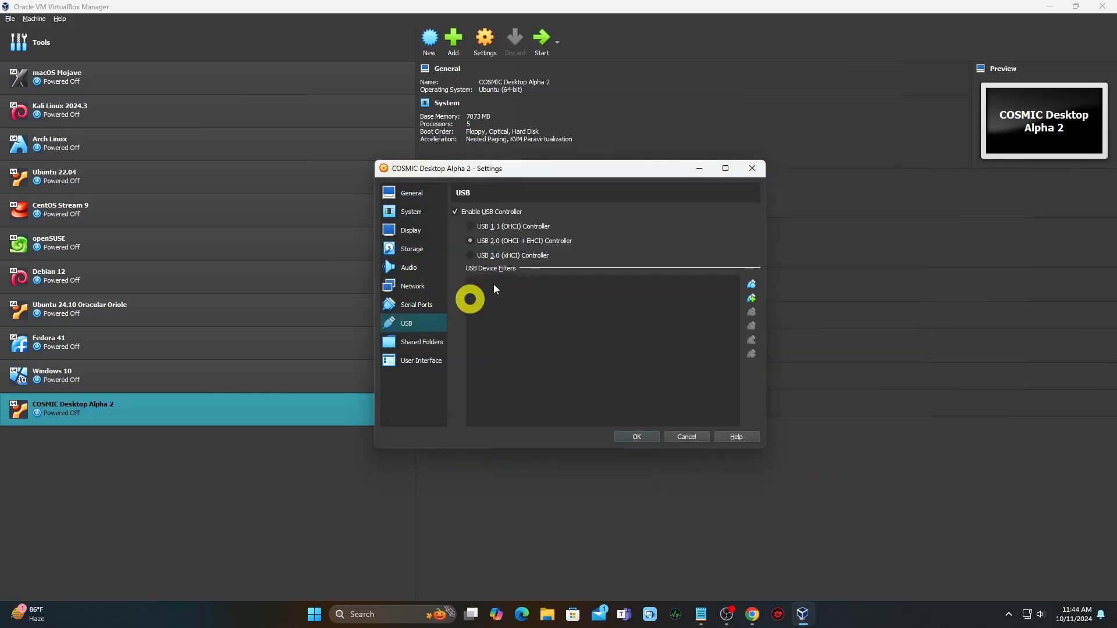
{"action": "left_click", "coordinate": [529, 256]}
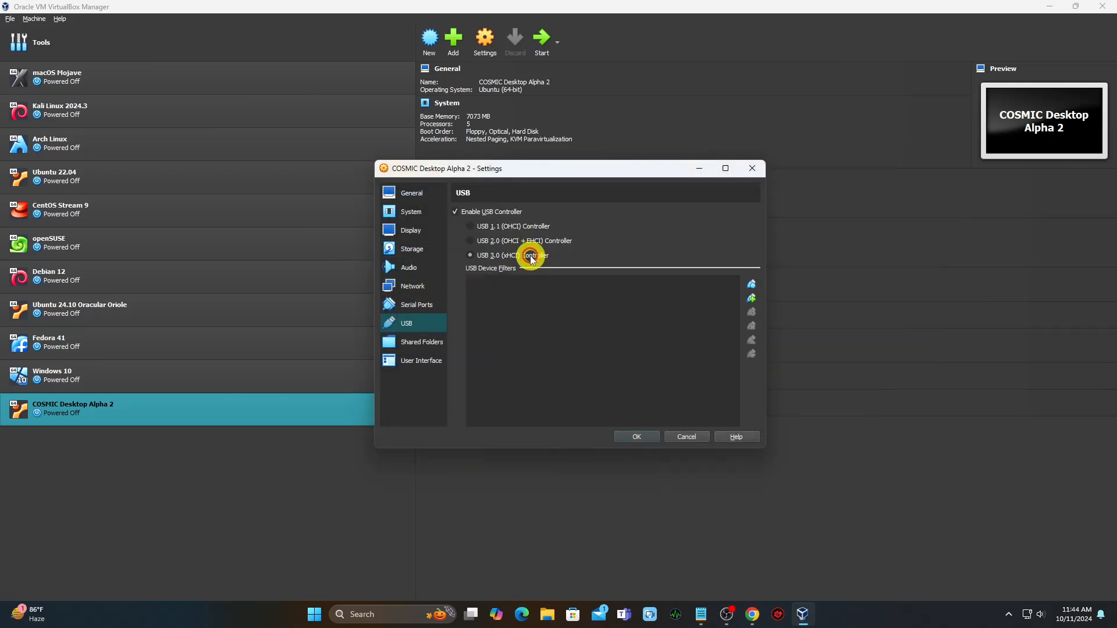
{"action": "left_click", "coordinate": [420, 359]}
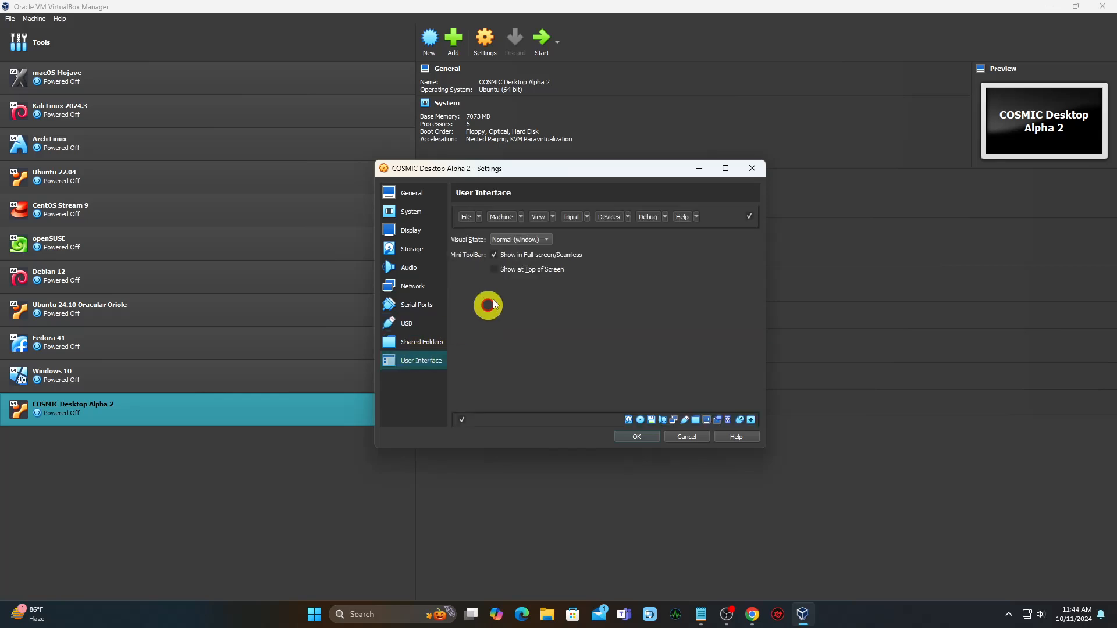
{"action": "left_click", "coordinate": [636, 437]}
- Start the COSMIC Desktop Alpha 2 VM maximized and dismiss the mouse integration notice
{"action": "left_click", "coordinate": [537, 46]}
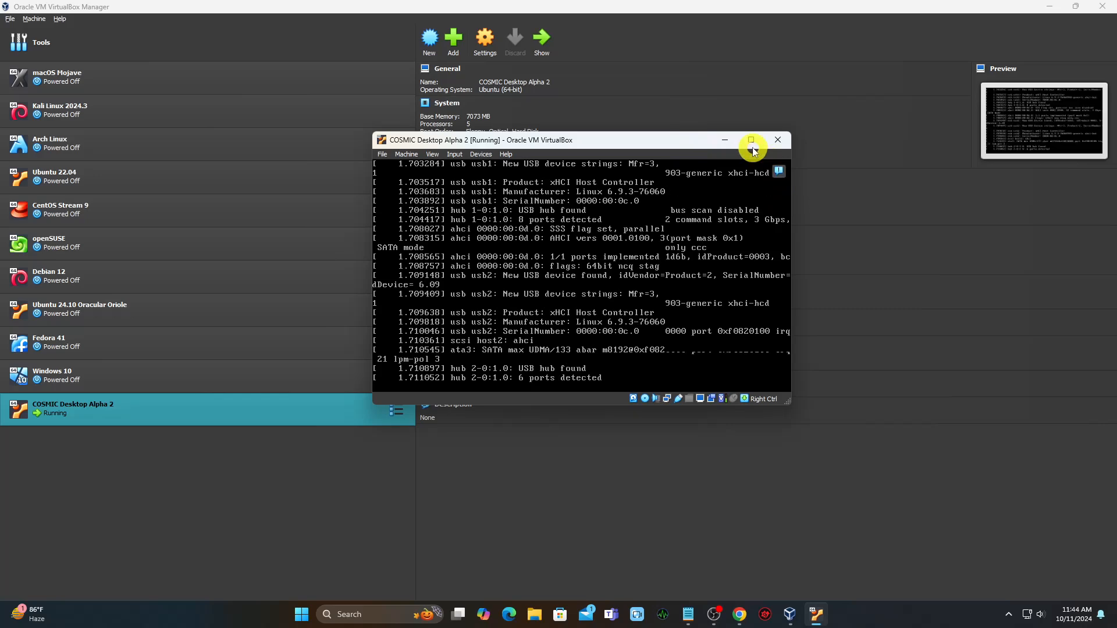
{"action": "left_click", "coordinate": [751, 142]}
{"action": "left_click", "coordinate": [1101, 56]}
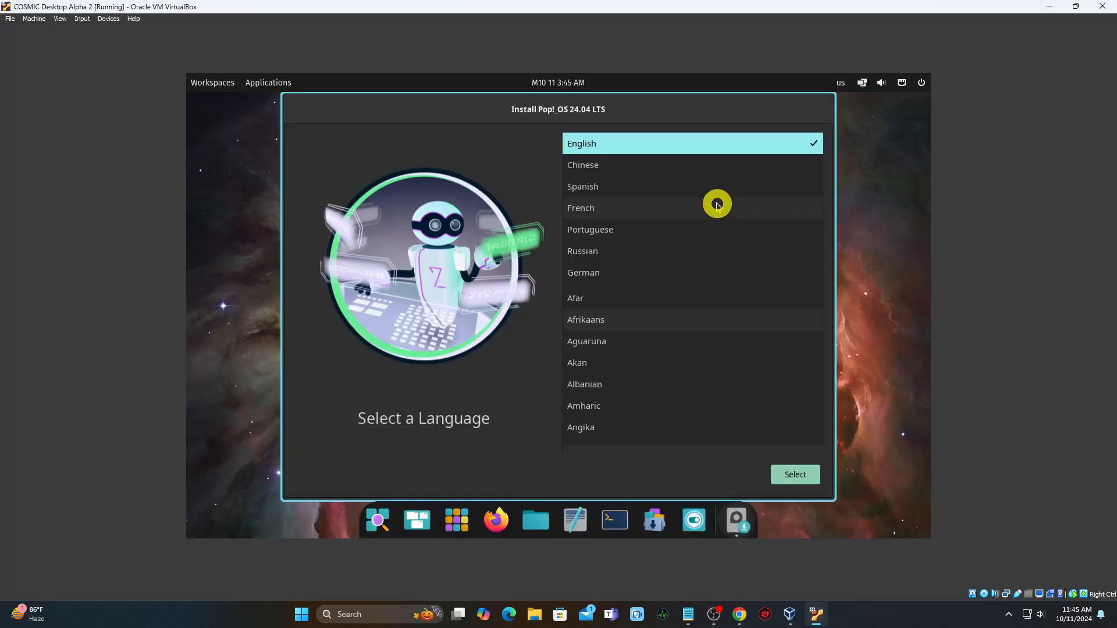
- Choose English, United States region, English (US) input and the Default keyboard layout
{"action": "left_click", "coordinate": [795, 472]}
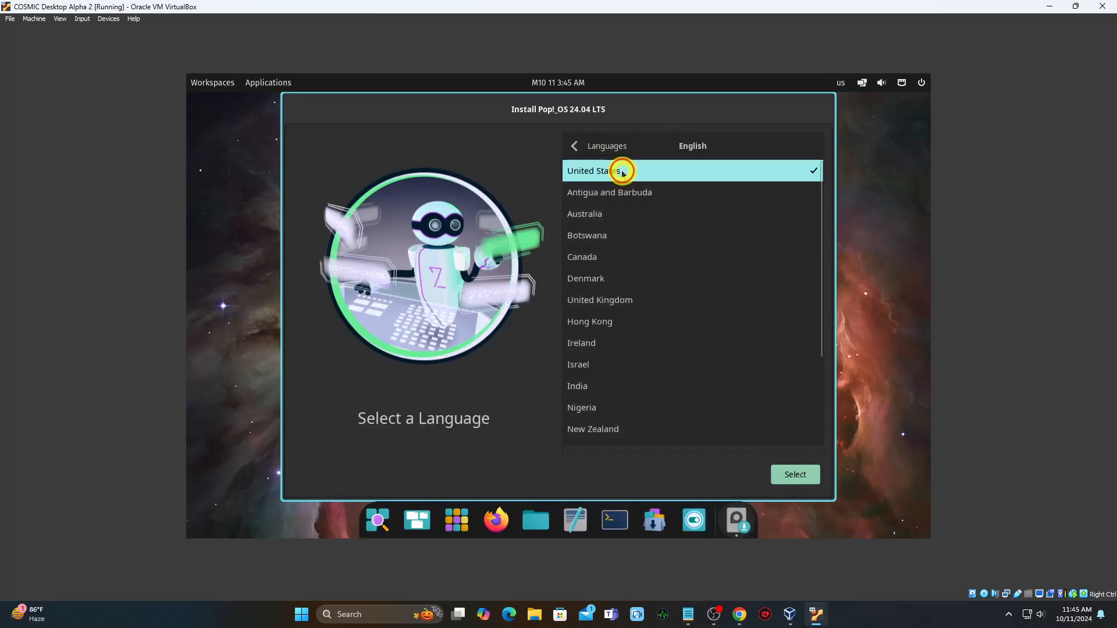
{"action": "left_click", "coordinate": [791, 472]}
{"action": "left_click", "coordinate": [792, 473]}
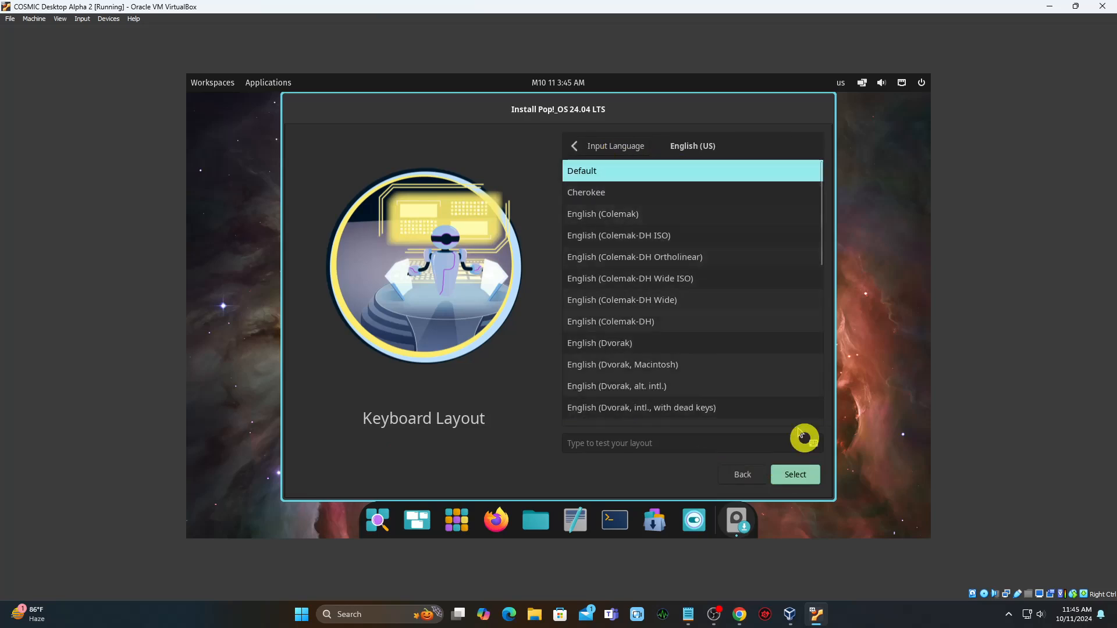
{"action": "left_click", "coordinate": [797, 474]}
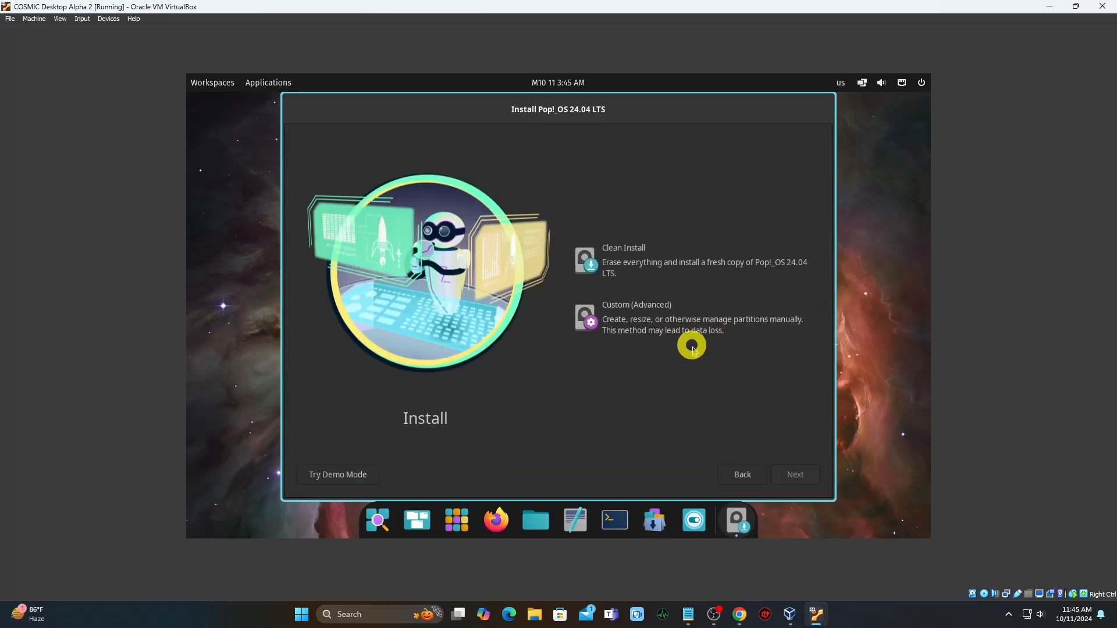
- Start a clean install of Pop!_OS, erasing the ATA VBOX HARDDISK
{"action": "left_click", "coordinate": [660, 271]}
{"action": "left_click", "coordinate": [787, 477]}
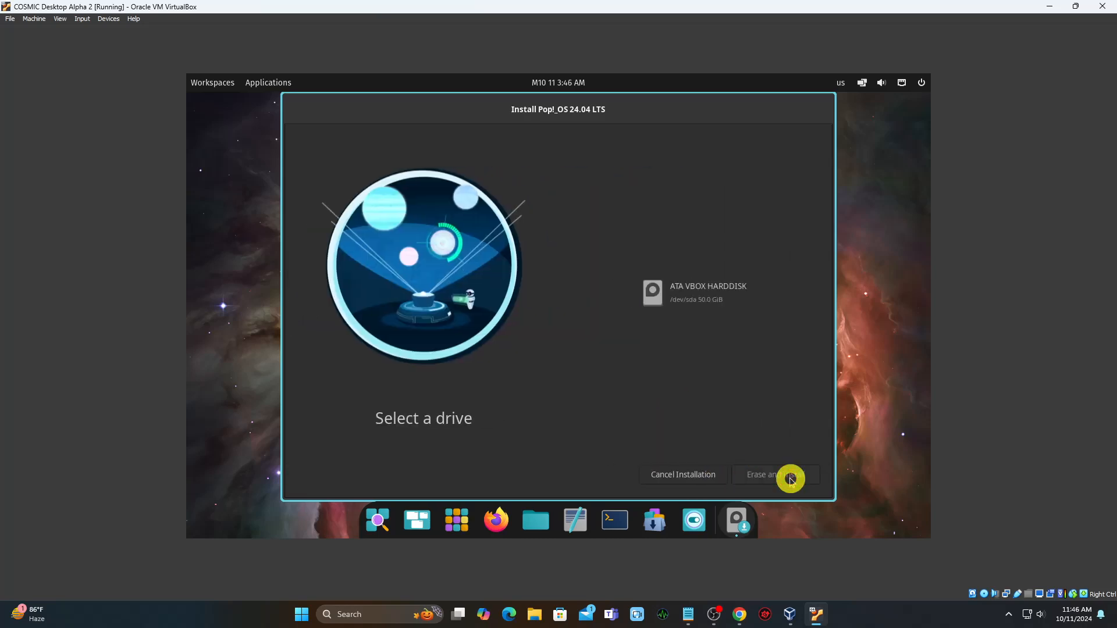
{"action": "left_click", "coordinate": [708, 305]}
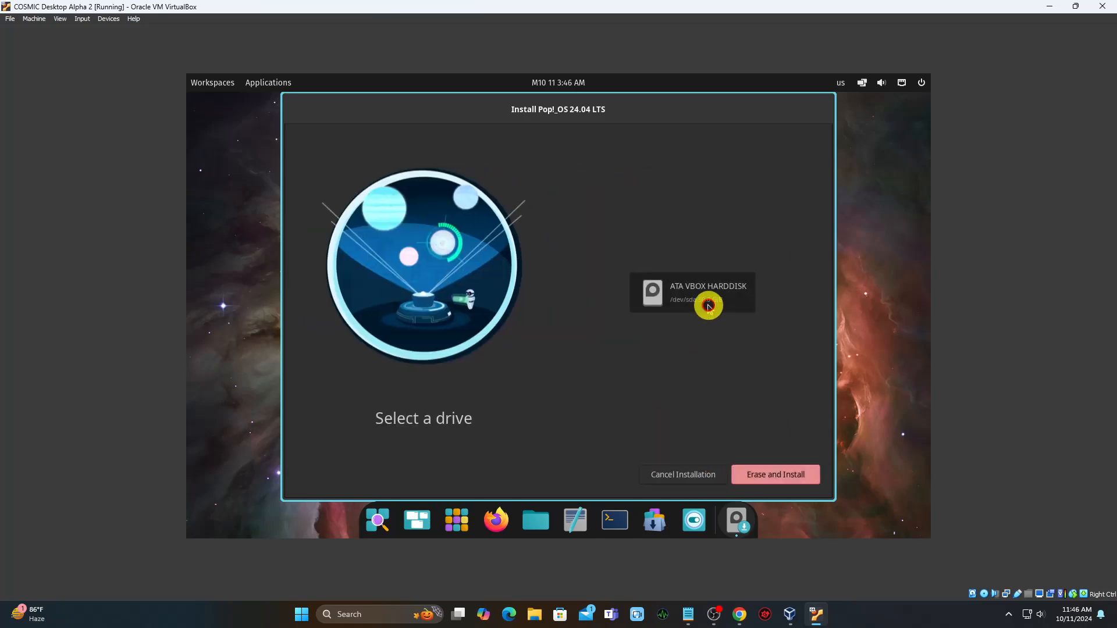
{"action": "left_click", "coordinate": [789, 472]}
- Enter the new account's full name and user name
{"action": "left_click", "coordinate": [628, 310]}
{"action": "type", "text": "M"}
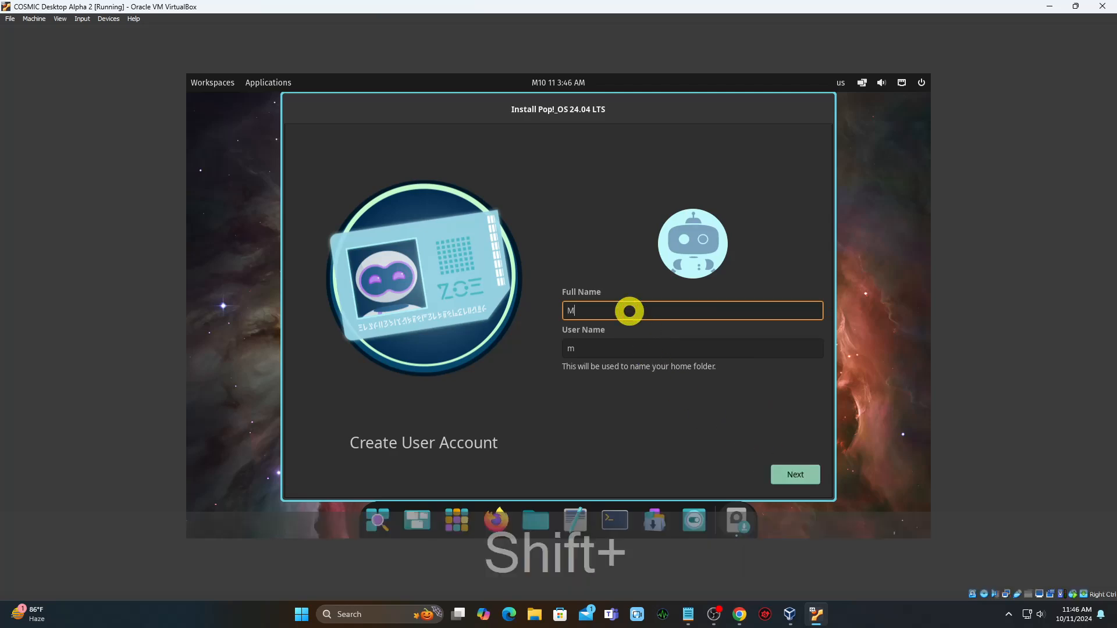
{"action": "type", "text": "ark Vincent Bandibas"}
{"action": "key", "text": "Tab"}
{"action": "type", "text": "markh"}
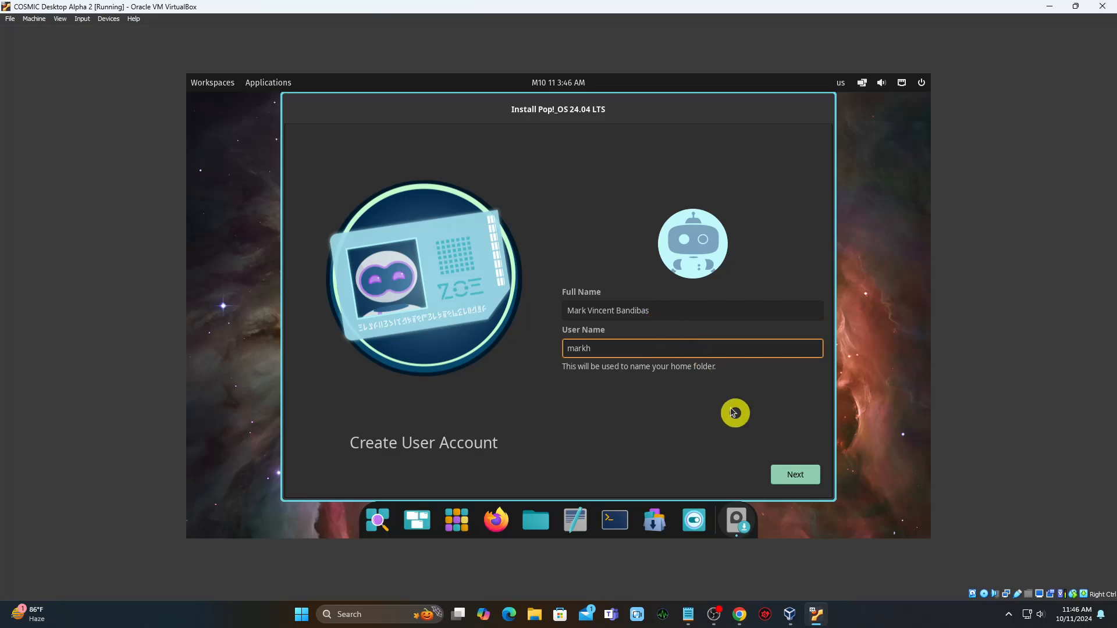
{"action": "left_click", "coordinate": [791, 474]}
- Set and confirm the account password, then skip drive encryption
{"action": "type", "text": "p"}
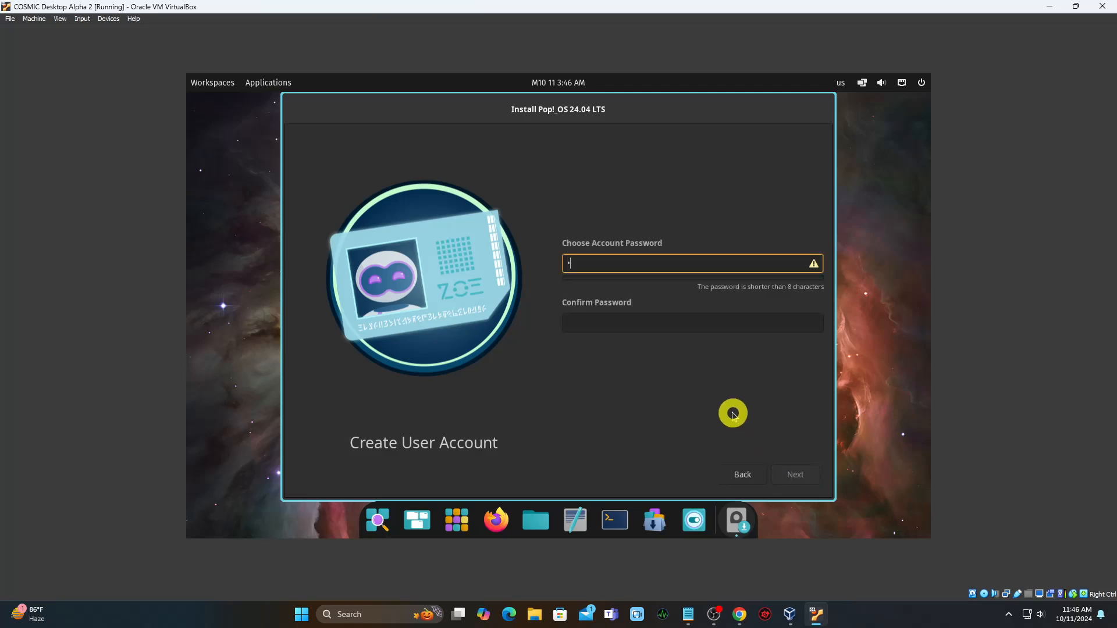
{"action": "left_click", "coordinate": [689, 324]}
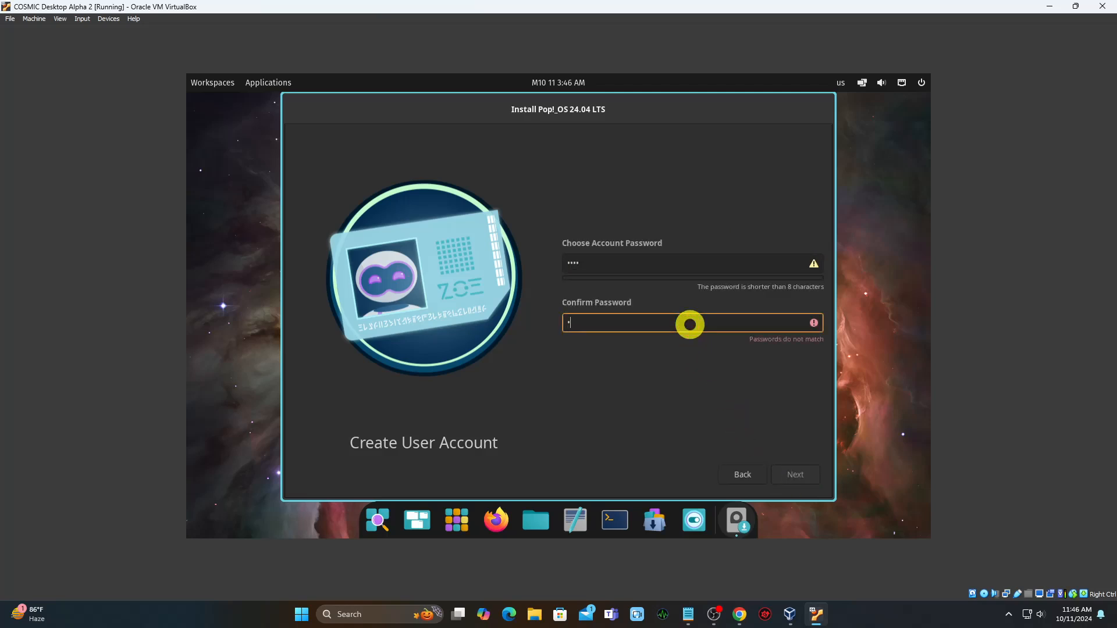
{"action": "type", "text": "s"}
{"action": "left_click", "coordinate": [801, 474]}
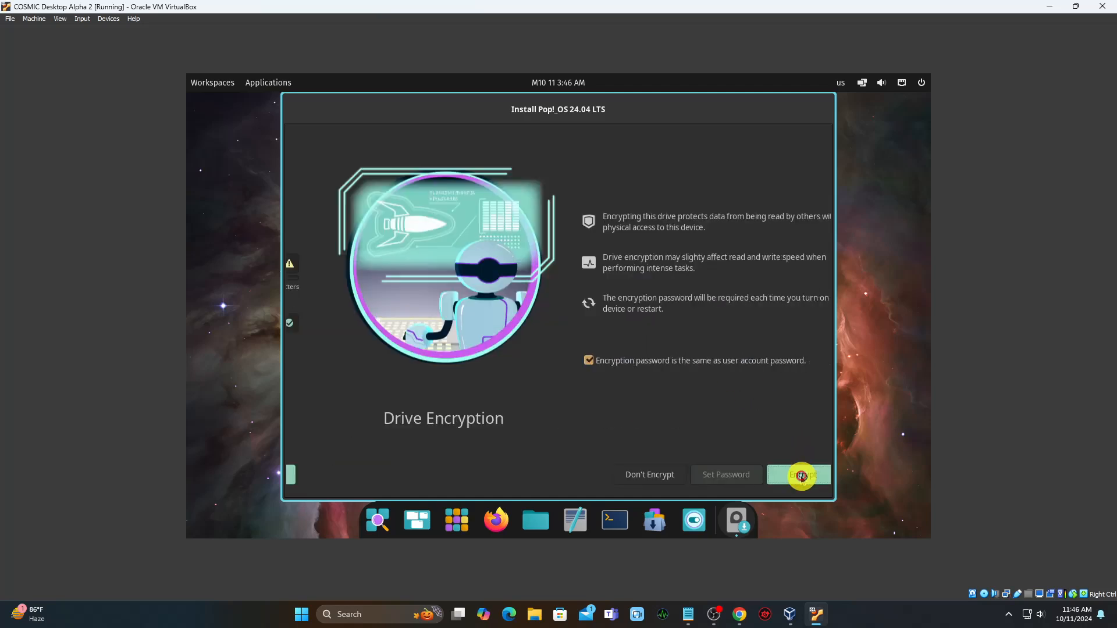
{"action": "left_click", "coordinate": [621, 473]}
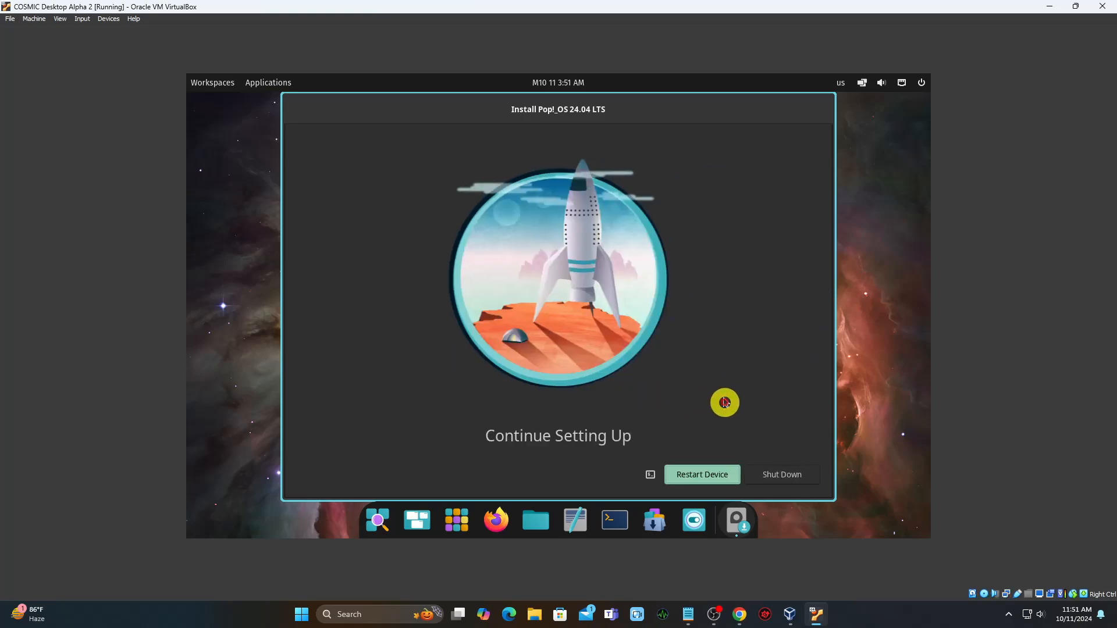
- Restart the VM into the newly installed Pop!_OS once installation completes
{"action": "left_click", "coordinate": [703, 478]}
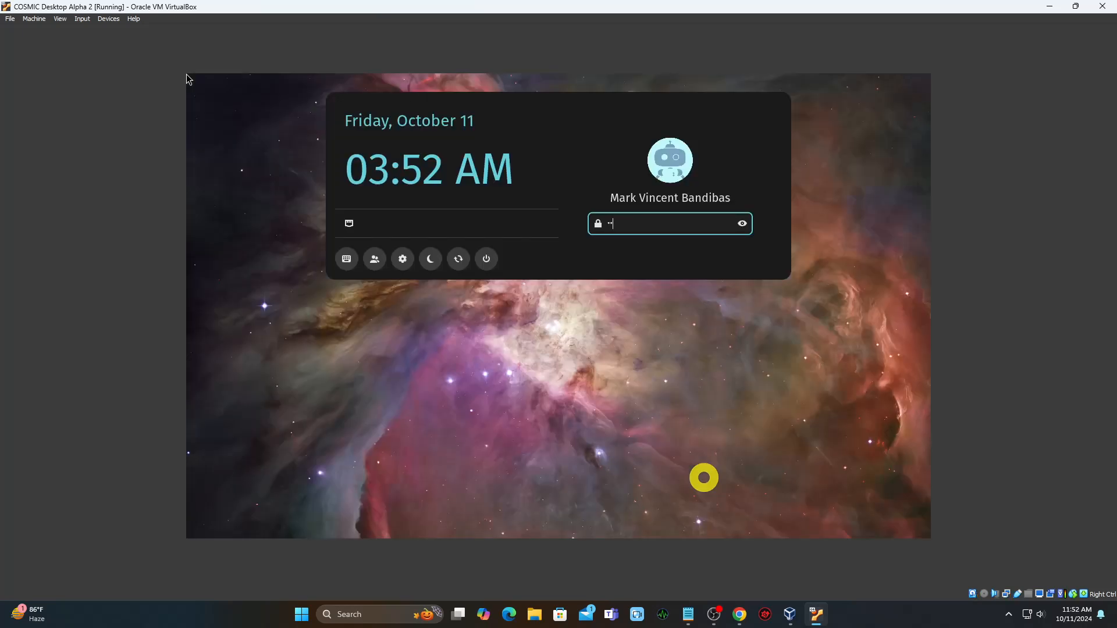
- Log in and browse the System group in the COSMIC App Library
{"action": "key", "text": "Return"}
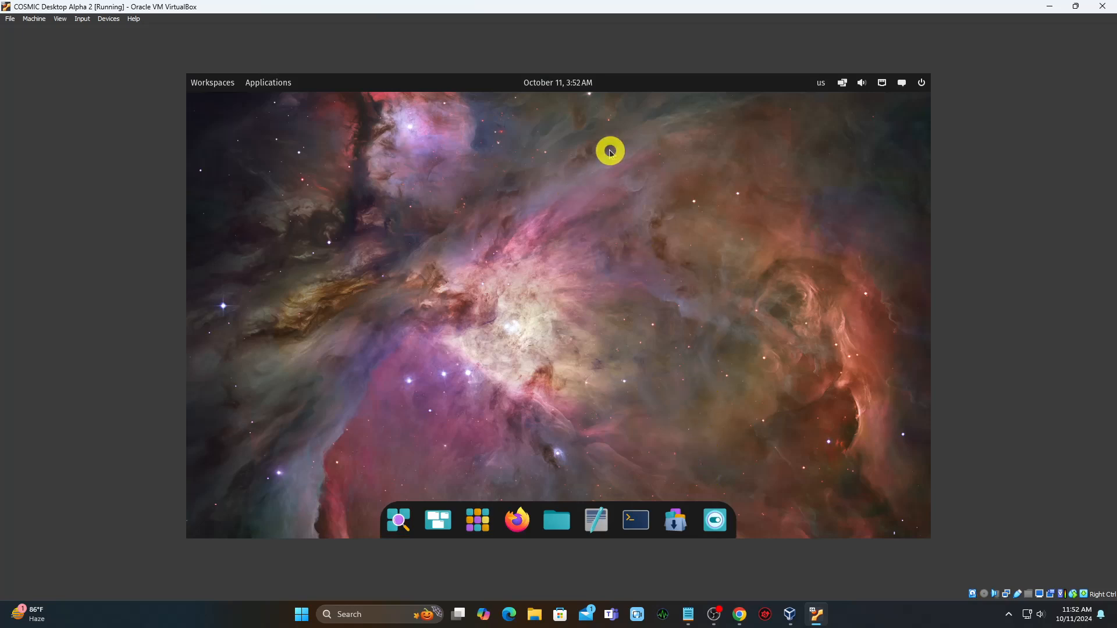
{"action": "left_click", "coordinate": [475, 520]}
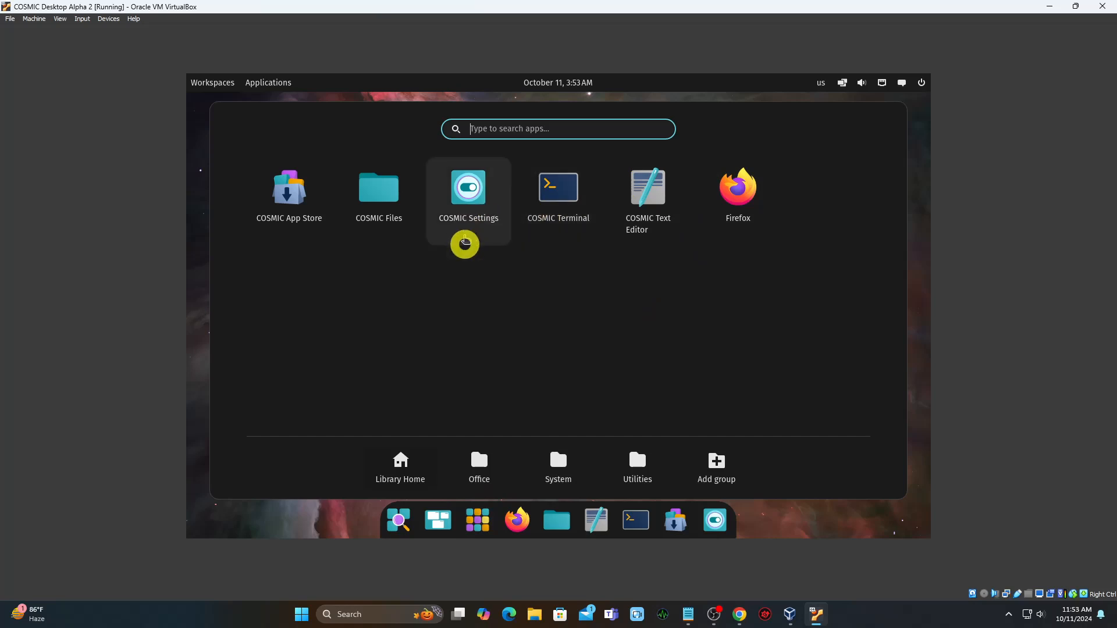
{"action": "left_click", "coordinate": [553, 471]}
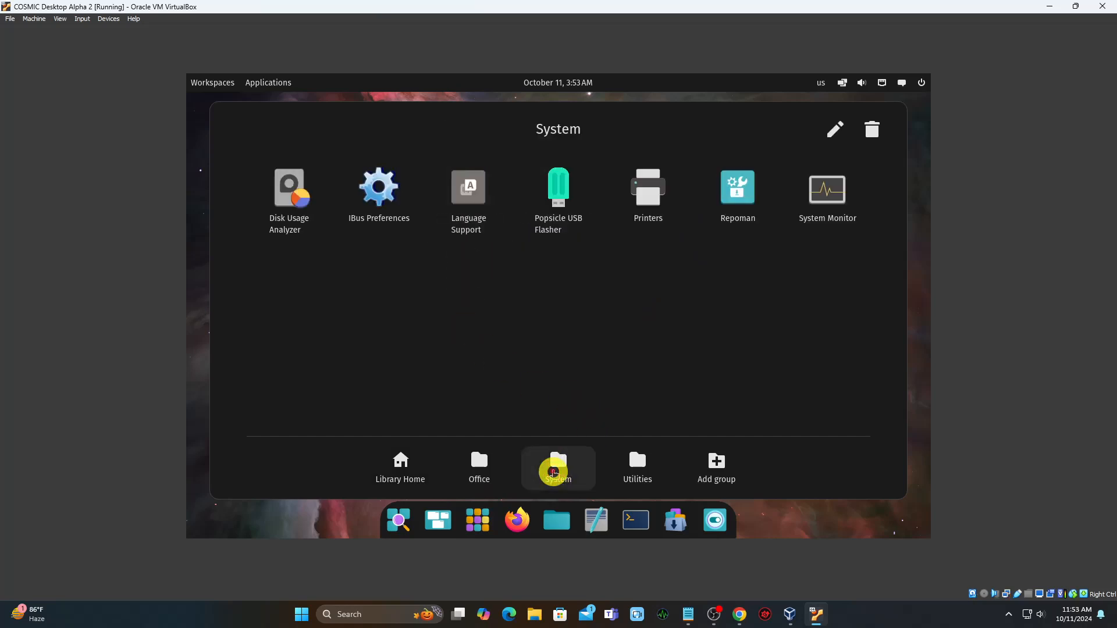
{"action": "left_click", "coordinate": [369, 530]}
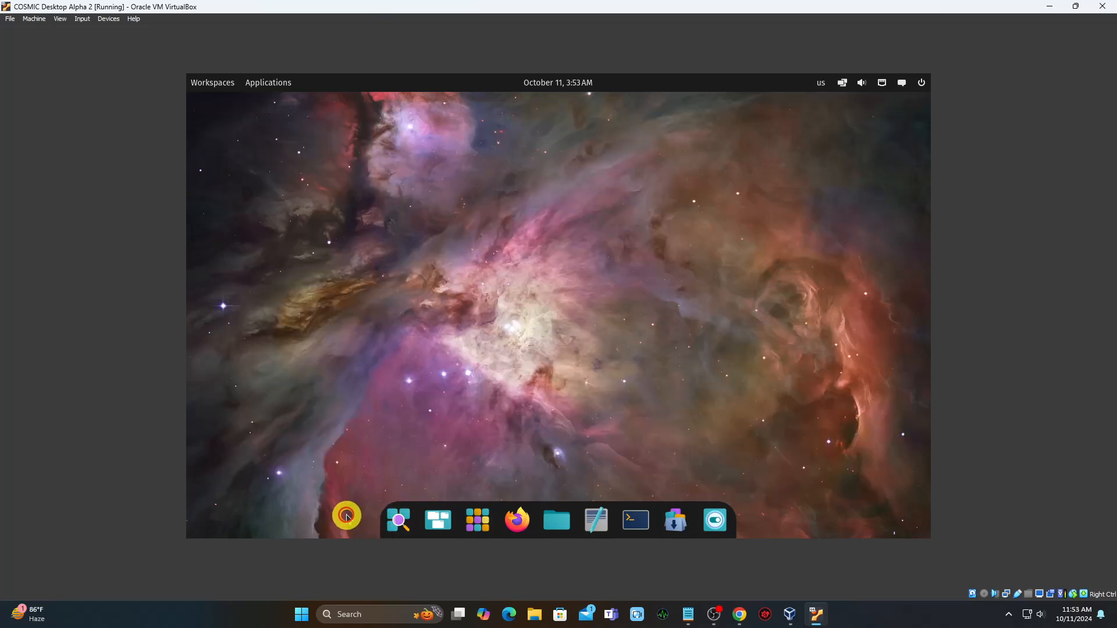
{"action": "left_click", "coordinate": [399, 521]}
{"action": "left_click", "coordinate": [489, 374]}
- Open Files at the Home folder, move its window right, then close it
{"action": "left_click", "coordinate": [556, 518]}
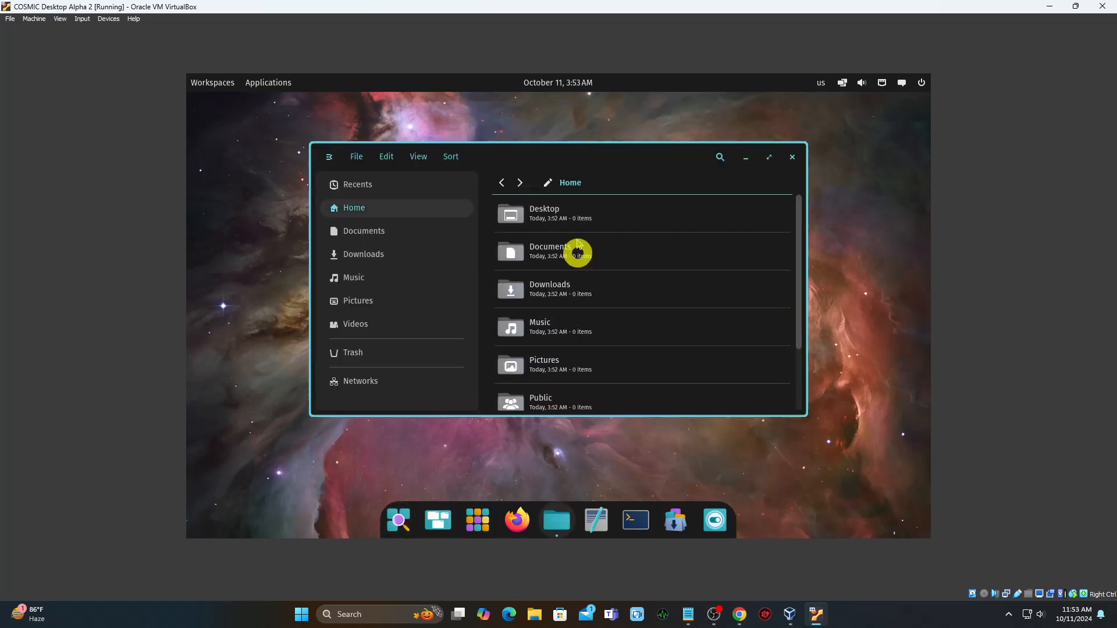
{"action": "left_click_drag", "start_coordinate": [633, 160], "coordinate": [726, 164]}
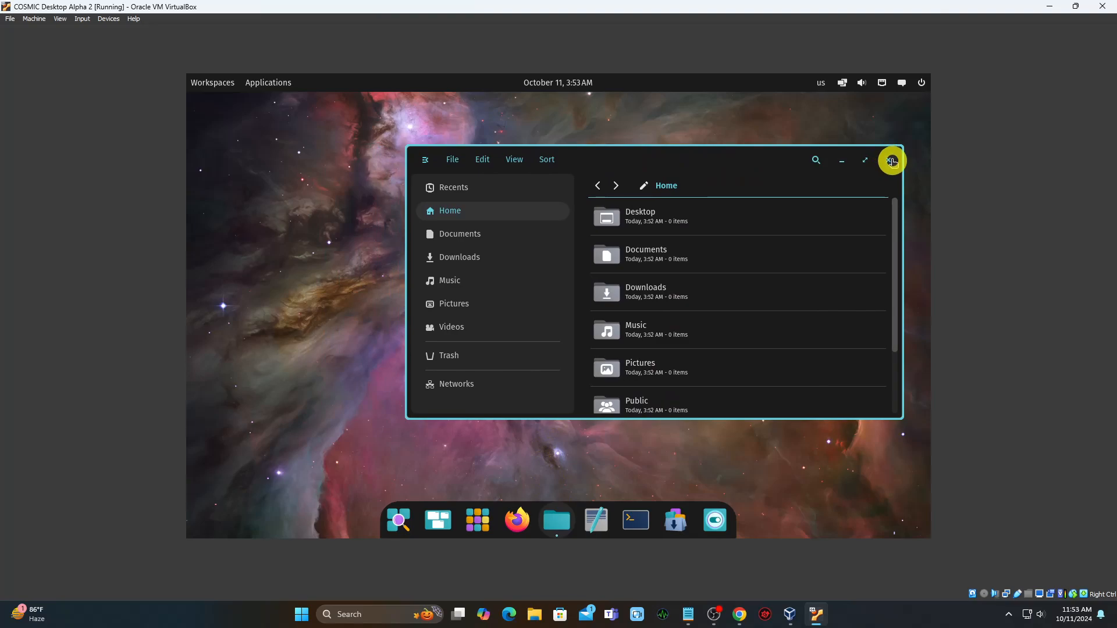
{"action": "left_click", "coordinate": [892, 161]}
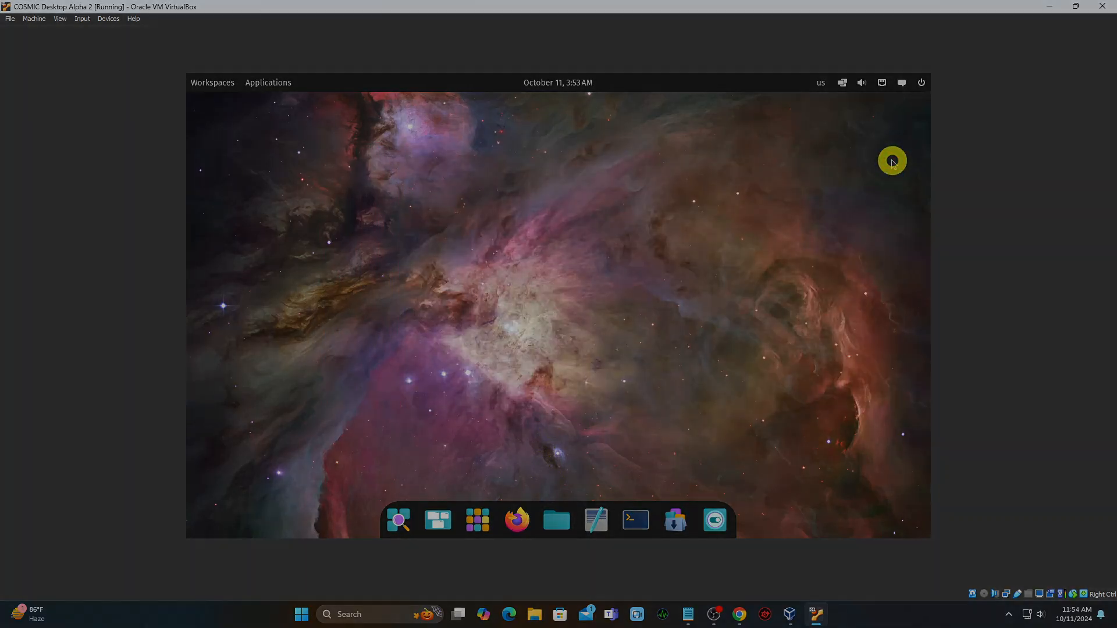